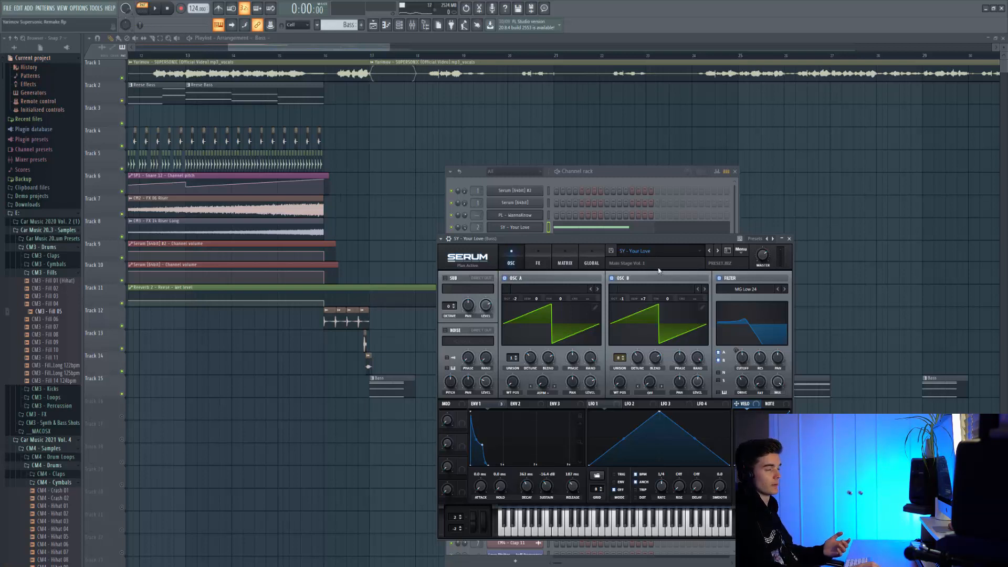
Step: Open the SY - Your Love notes in the piano roll, play the Bass pattern, and inspect its other layers, including the brass sample
{"action": "left_click", "coordinate": [579, 228]}
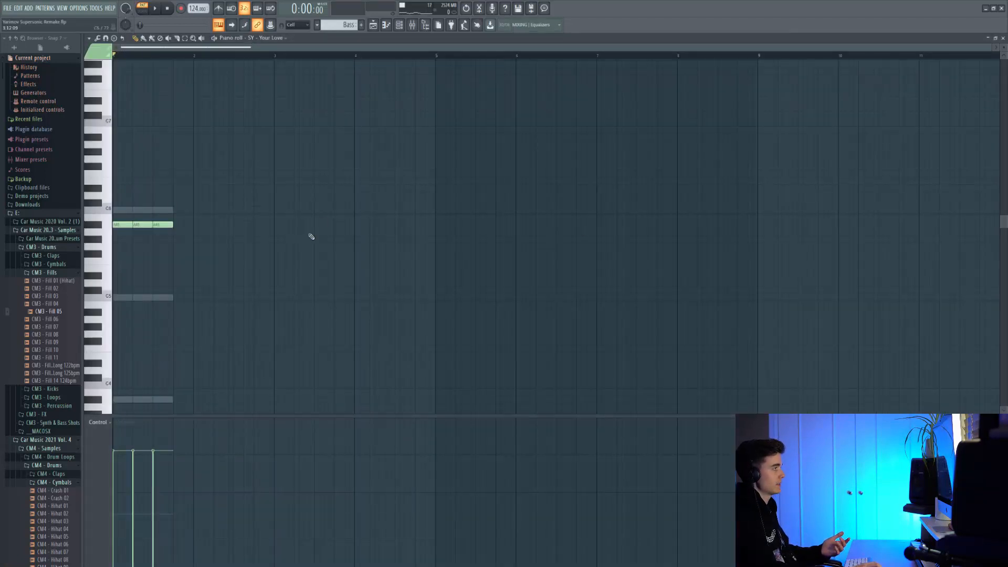
{"action": "key", "text": "space"}
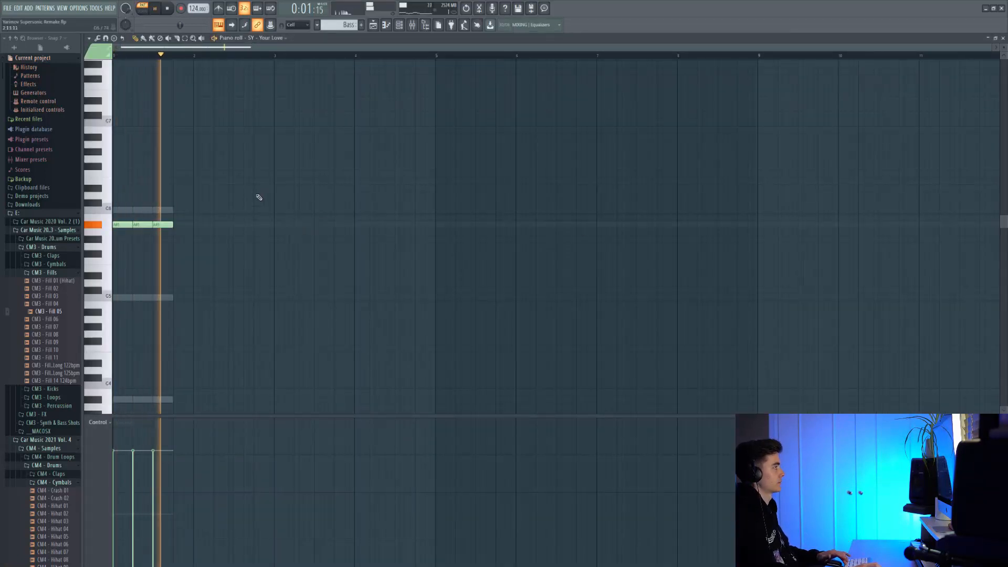
{"action": "left_click", "coordinate": [399, 25]}
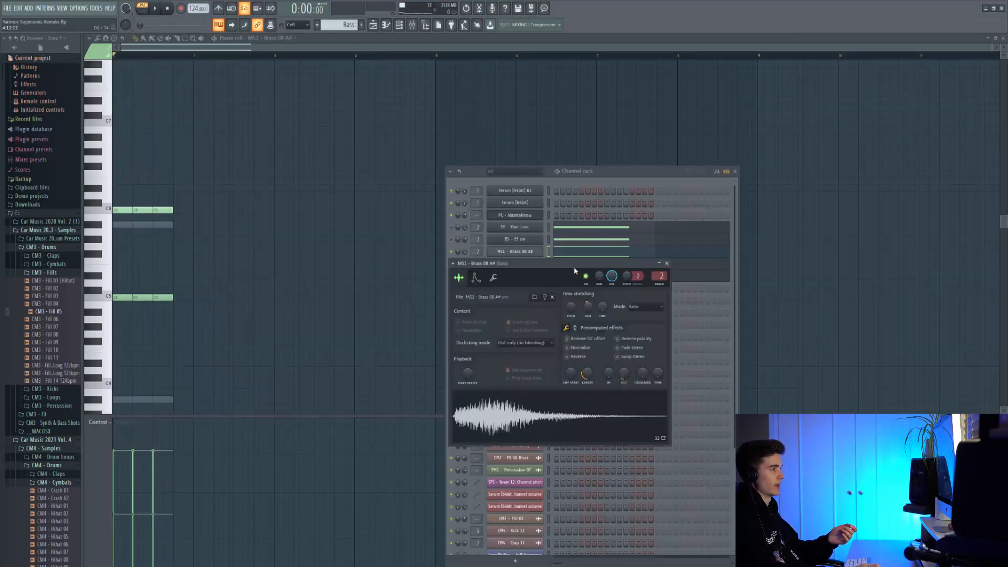
{"action": "left_click", "coordinate": [600, 407]}
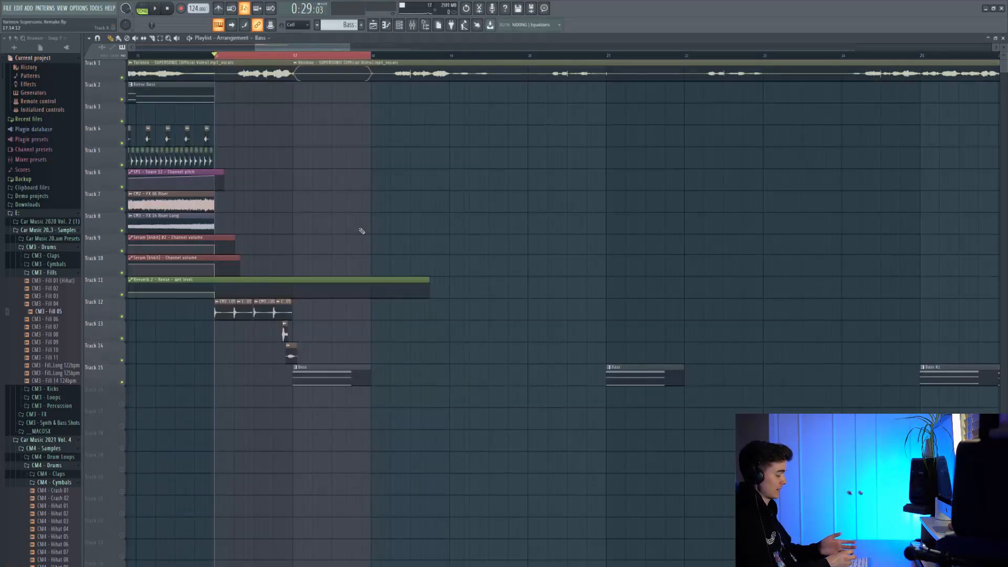
Step: Play the arrangement around bar 17 to hear the Bass pattern and the Womp pattern that follows it
{"action": "key", "text": "space"}
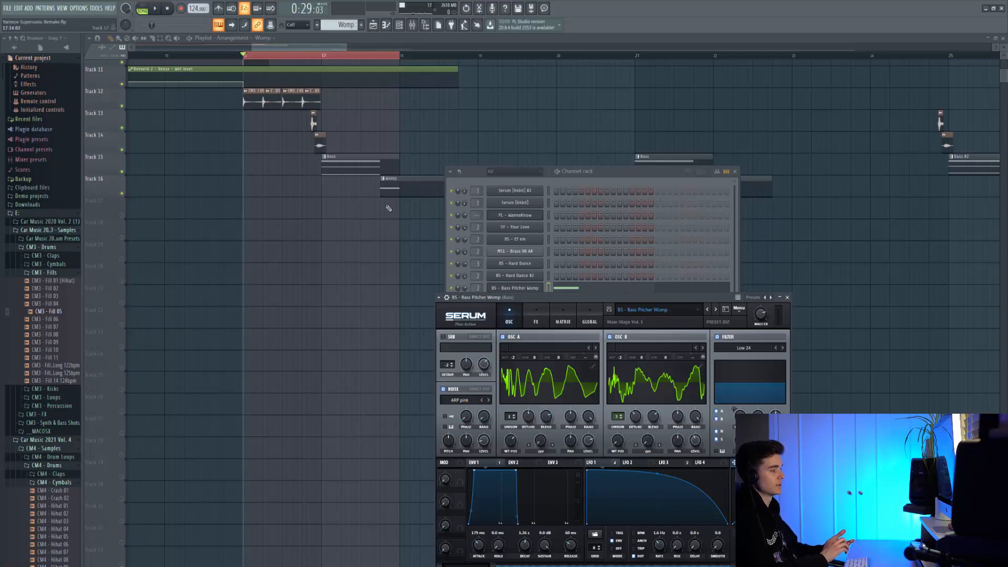
{"action": "key", "text": "space"}
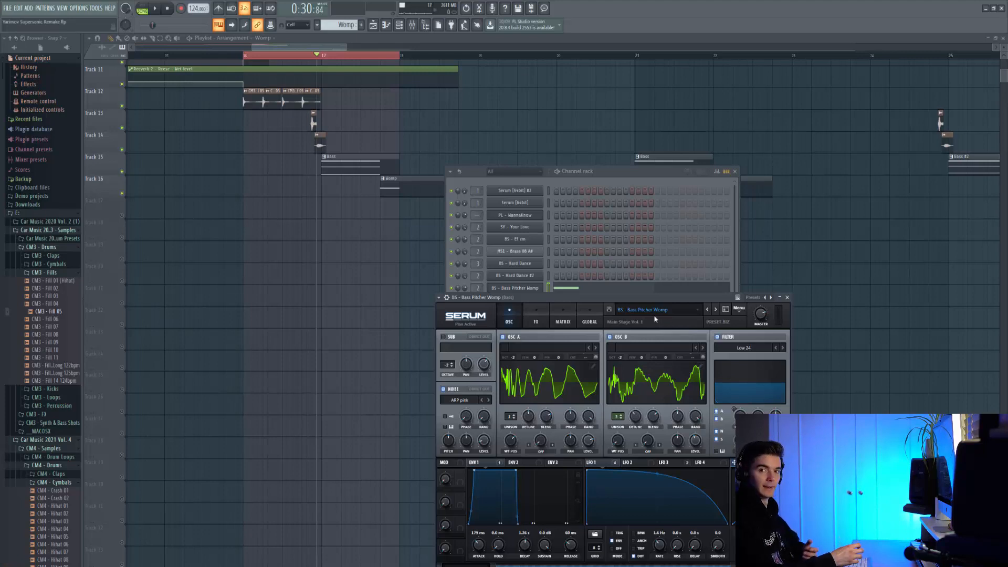
{"action": "key", "text": "space"}
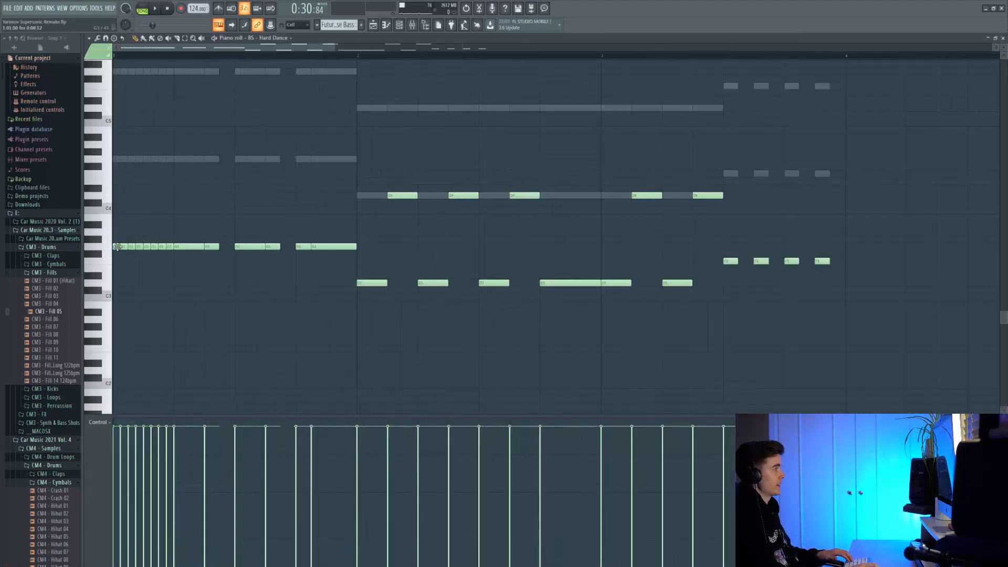
Step: Examine the BS - Hard Dance notes of the Future House Bass pattern in the piano roll
{"action": "scroll", "coordinate": [117, 247], "scroll_direction": "up", "scroll_amount": 3}
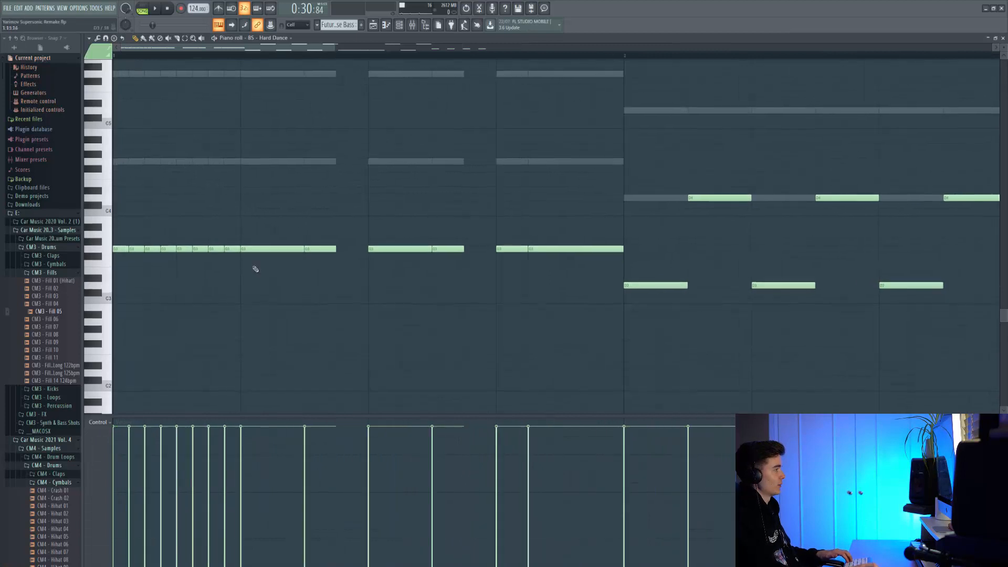
{"action": "left_click", "coordinate": [298, 24]}
{"action": "left_click", "coordinate": [296, 77]}
{"action": "scroll", "coordinate": [135, 236], "scroll_direction": "up", "scroll_amount": 3}
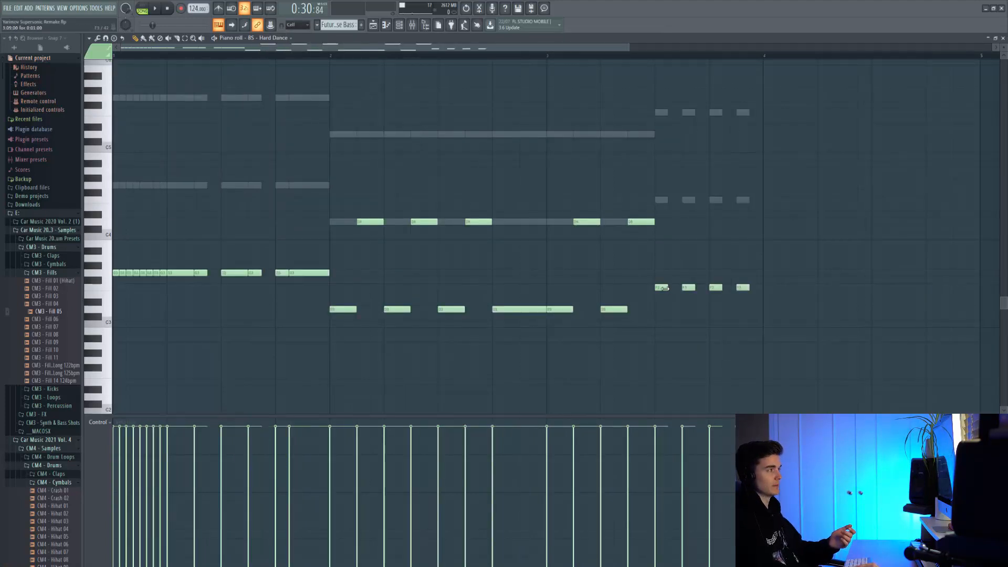
{"action": "scroll", "coordinate": [688, 307], "scroll_direction": "up", "scroll_amount": 3}
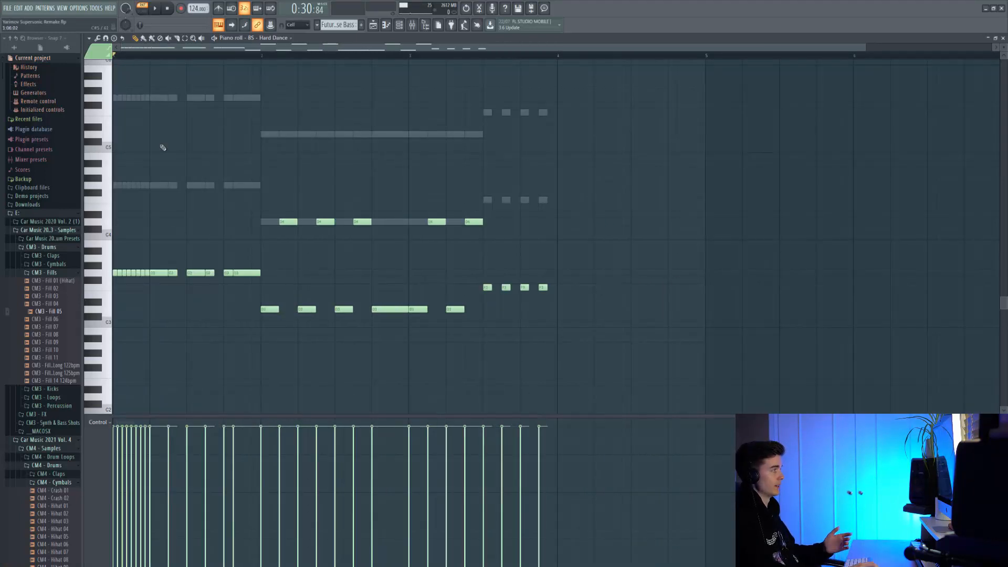
Step: Play the Future House Bass pattern and audition its BS - Going layer with the synth open
{"action": "key", "text": "space"}
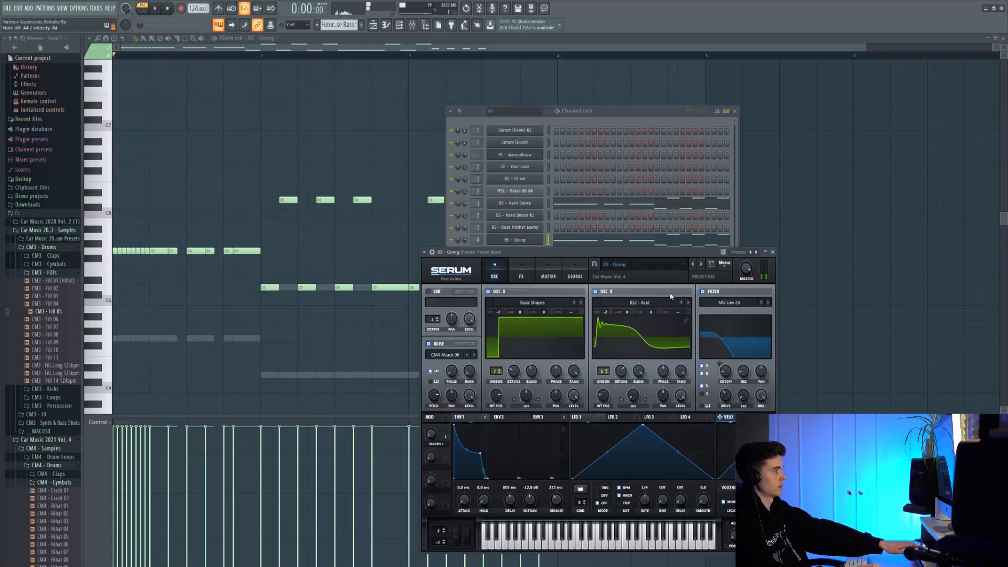
{"action": "key", "text": "space"}
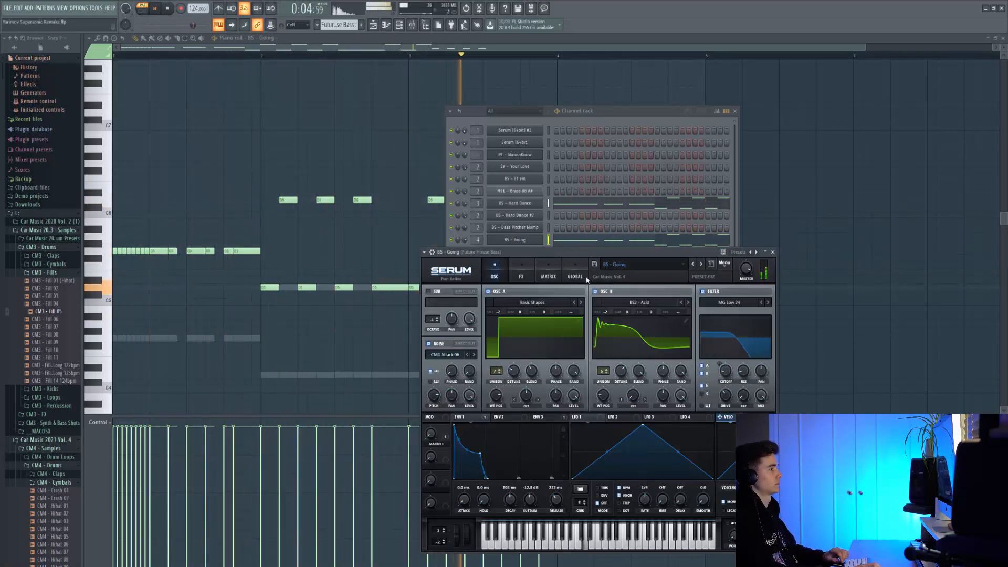
{"action": "key", "text": "space"}
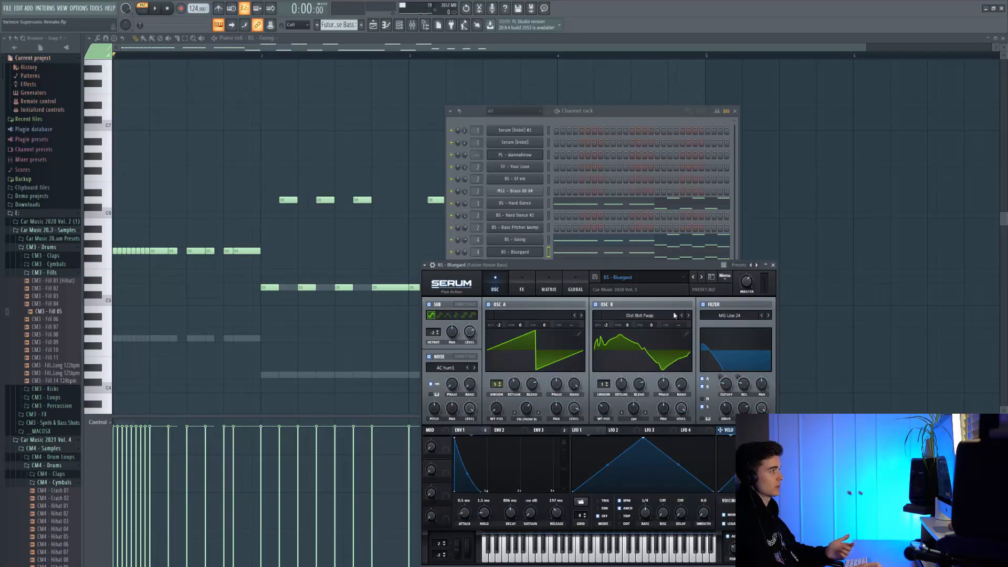
Step: Play the Future House Bass pattern with the BS - Bluegard layer's Serum patch open
{"action": "key", "text": "n"}
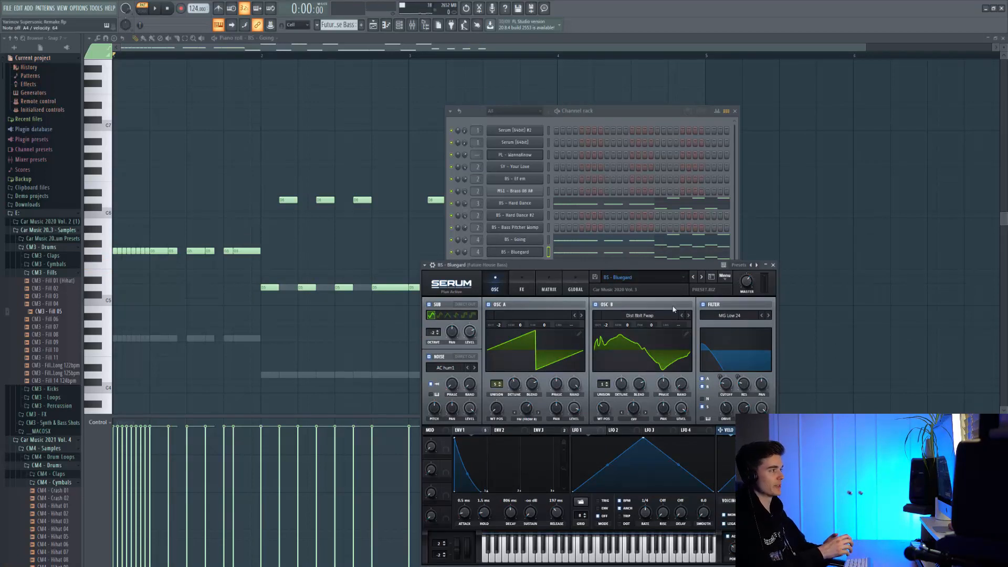
{"action": "key", "text": "space"}
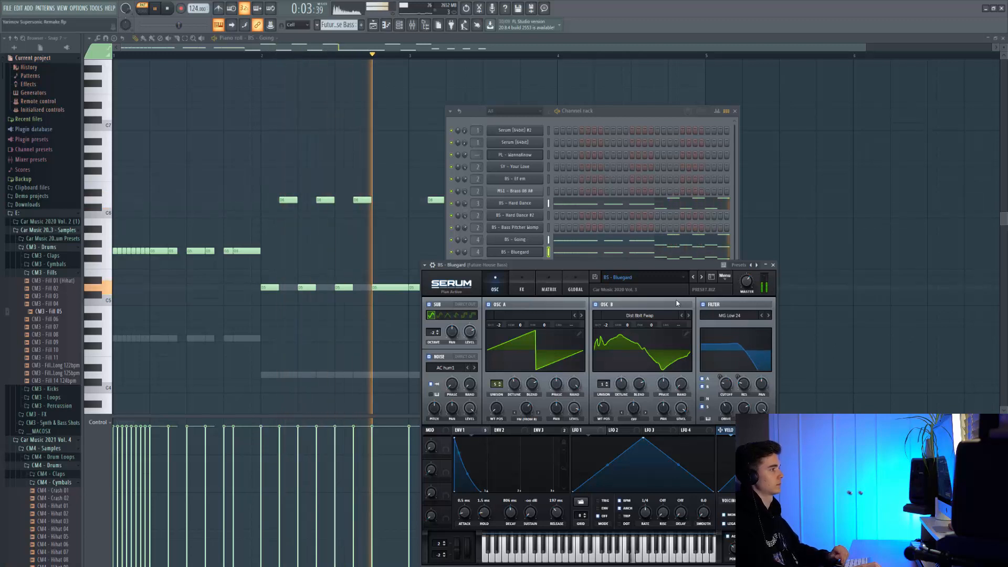
{"action": "key", "text": "space"}
Step: Inspect the oscillator A wavetable choices of the LD lead layer's Serum patch and audition that layer in the pattern
{"action": "key", "text": "Down"}
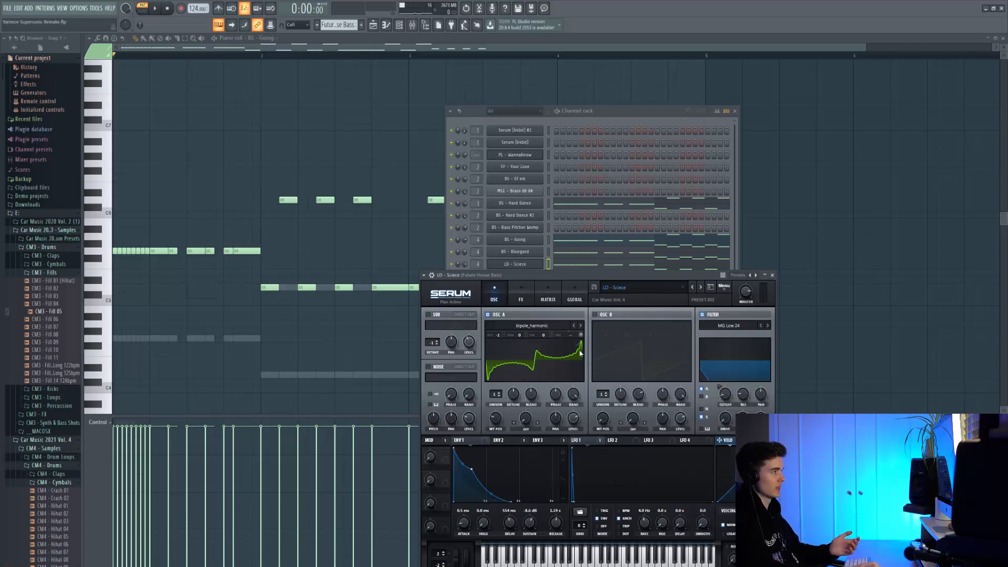
{"action": "left_click", "coordinate": [533, 327]}
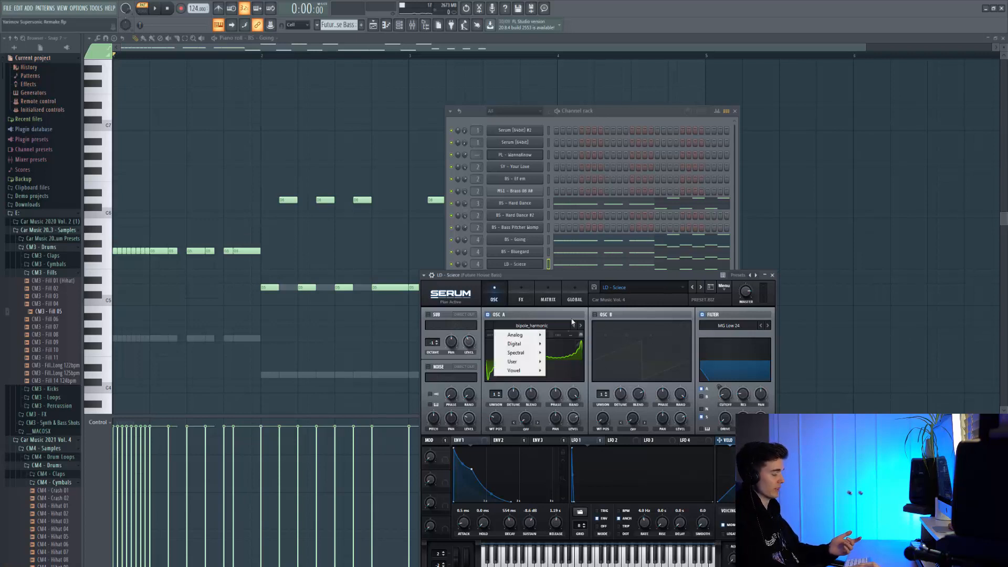
{"action": "left_click", "coordinate": [572, 323]}
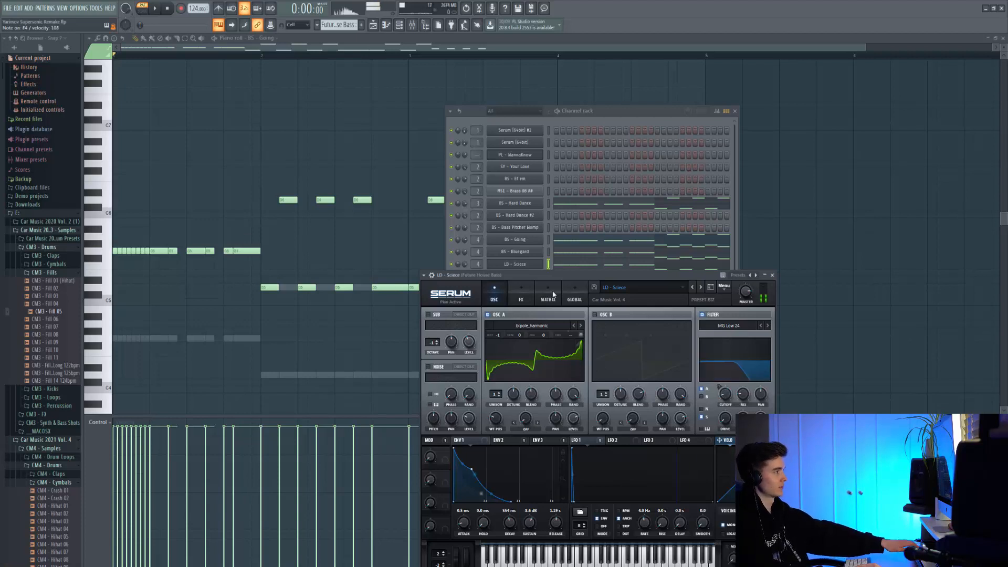
{"action": "key", "text": "space"}
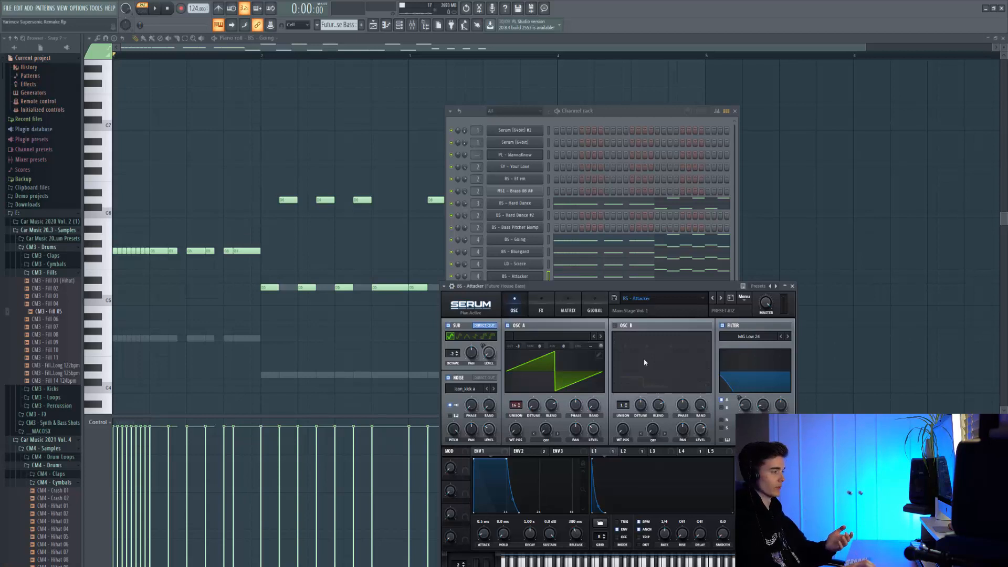
Step: Play the Future House Bass pattern with the BS - Attacker and BS - Taskinator layers' Serum patches open
{"action": "key", "text": "space"}
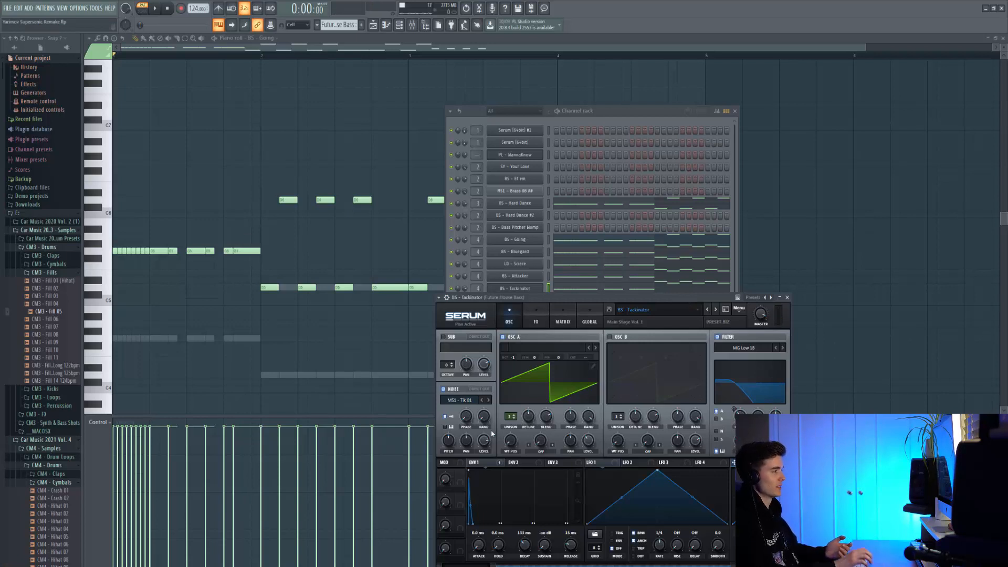
{"action": "key", "text": "space"}
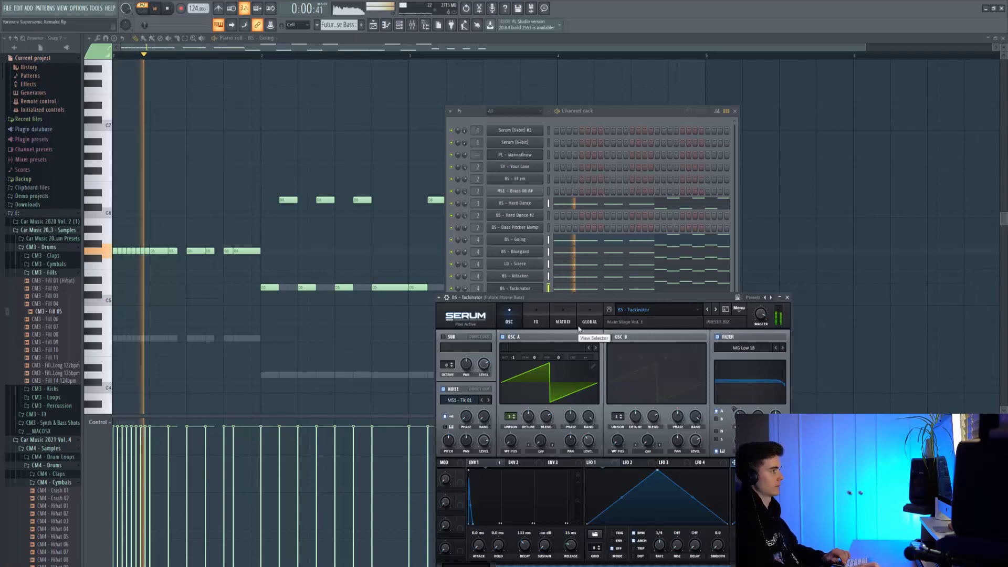
{"action": "left_click", "coordinate": [425, 152]}
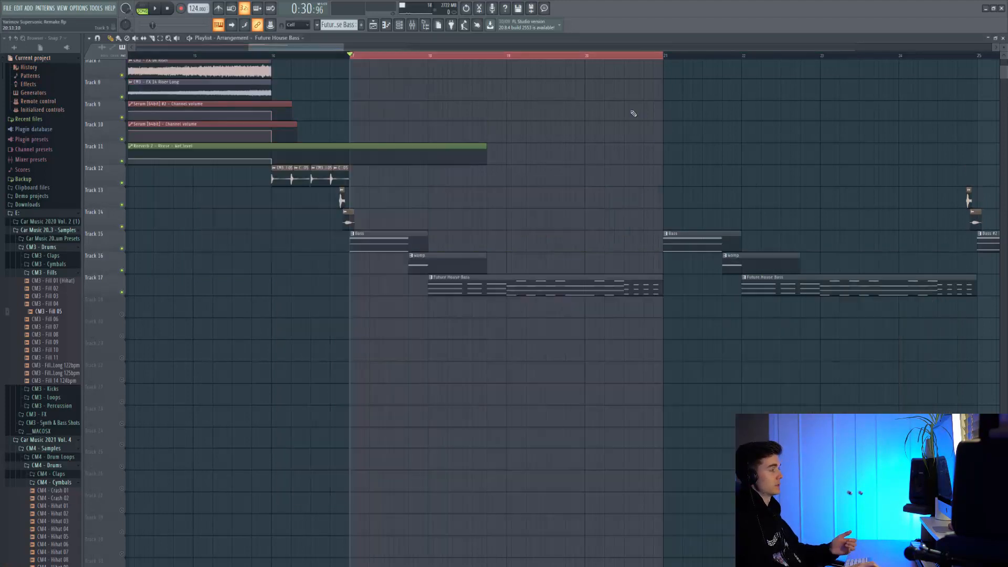
Step: Play the drop in the playlist and examine the CM4 - Kick 11 and CM4 - Clap 11 clips on Tracks 20 and 21
{"action": "key", "text": "space"}
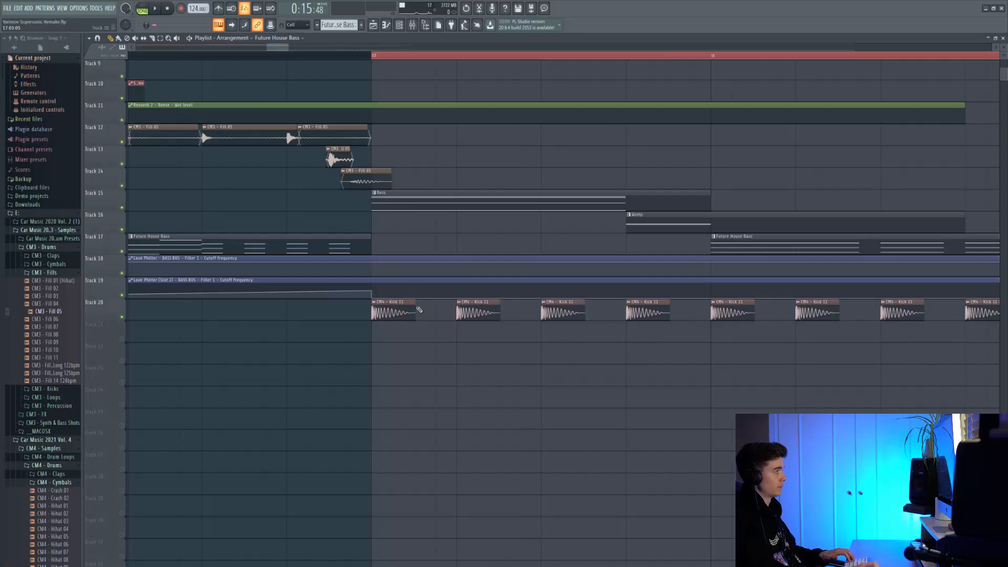
{"action": "double_click", "coordinate": [405, 313]}
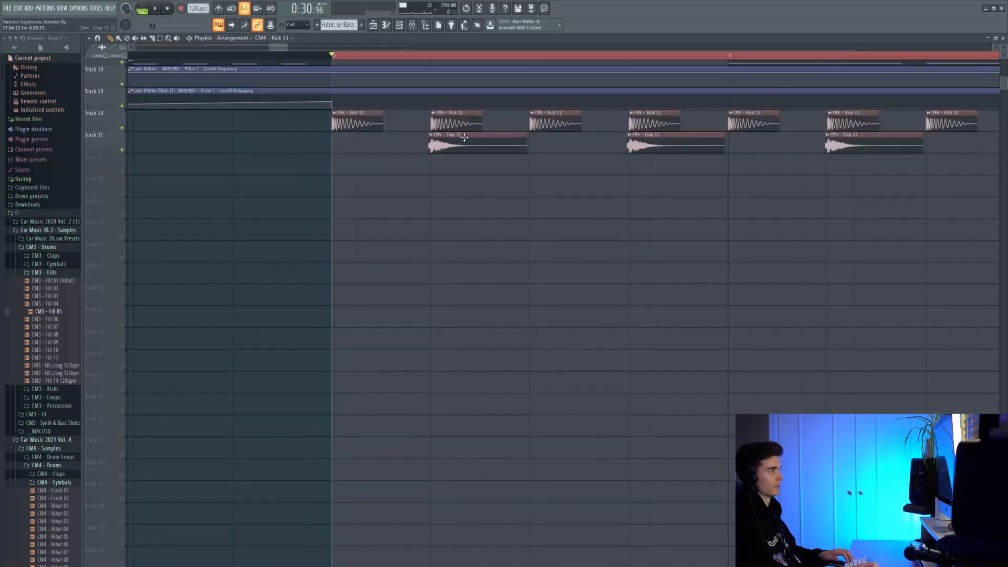
{"action": "scroll", "coordinate": [473, 121], "scroll_direction": "down", "scroll_amount": 3}
{"action": "key", "text": "space"}
{"action": "scroll", "coordinate": [445, 240], "scroll_direction": "up", "scroll_amount": 3}
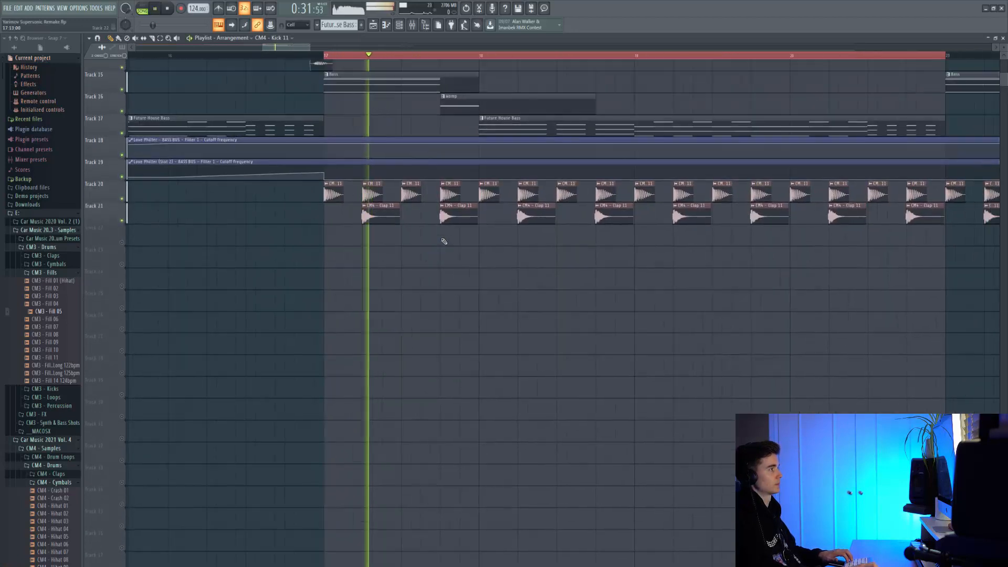
{"action": "scroll", "coordinate": [446, 238], "scroll_direction": "up", "scroll_amount": 2}
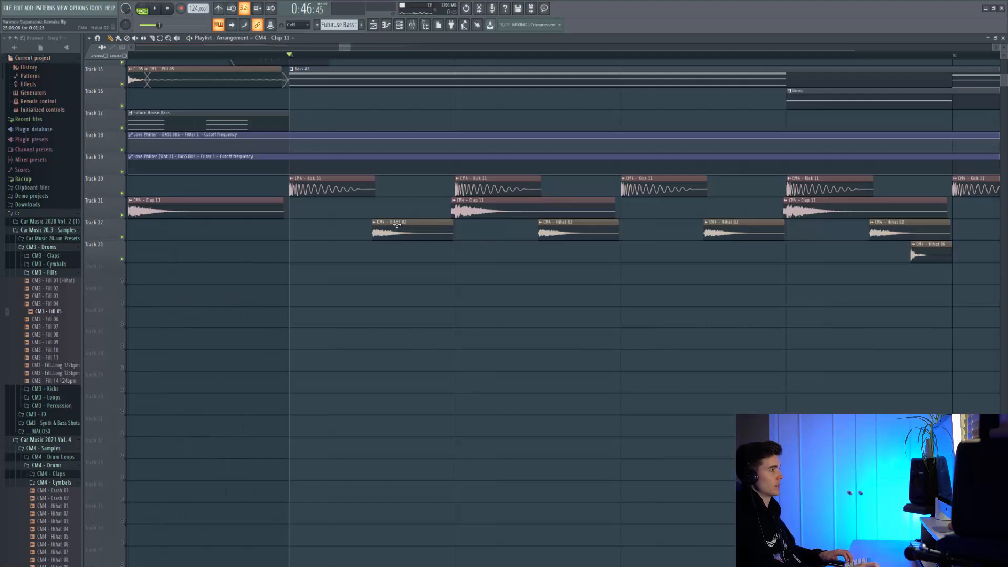
Step: Examine the hi-hat clips on Tracks 22 and 23 and play the section from bar 25
{"action": "scroll", "coordinate": [310, 216], "scroll_direction": "down", "scroll_amount": 3}
{"action": "key", "text": "space"}
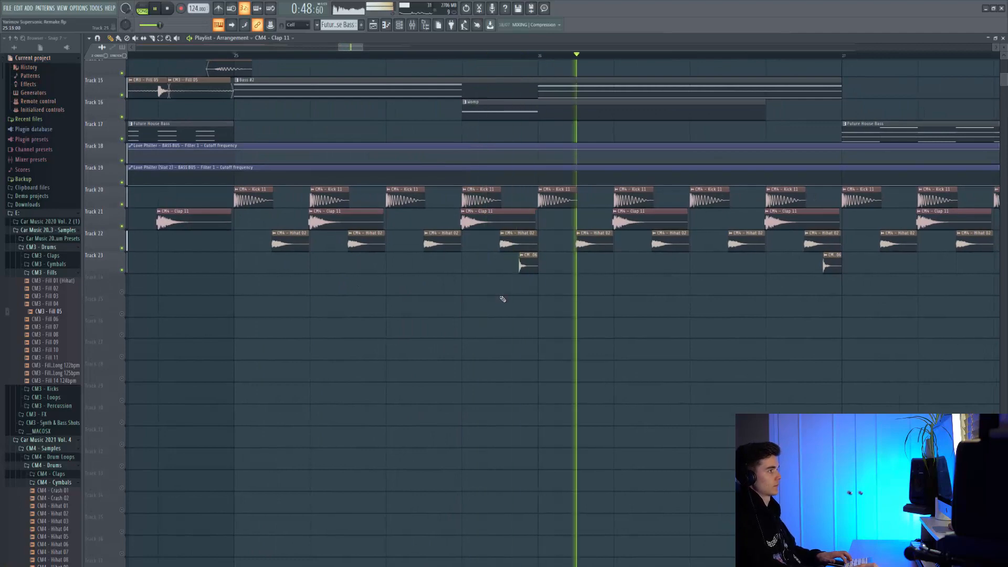
{"action": "scroll", "coordinate": [359, 283], "scroll_direction": "down", "scroll_amount": 2}
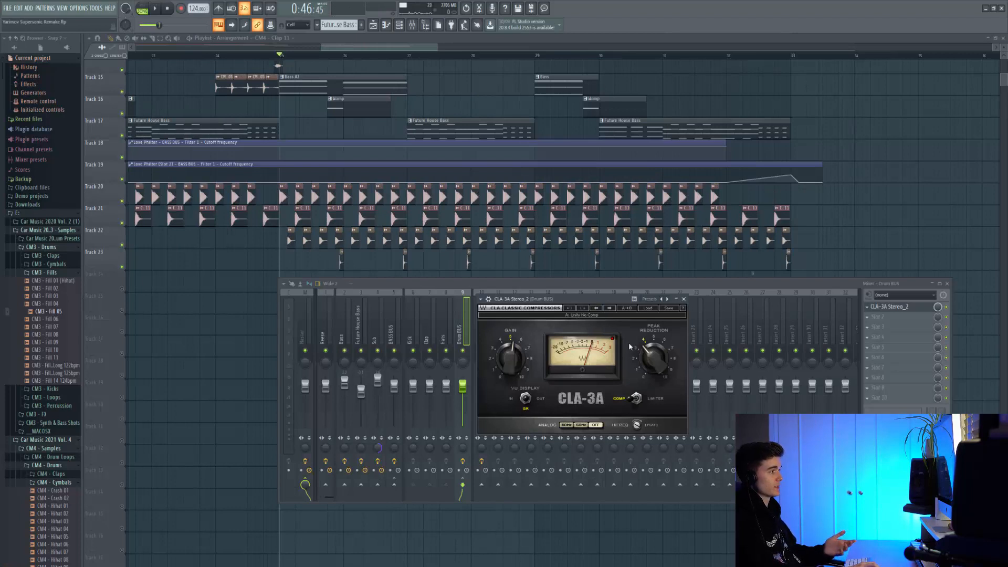
Step: Play the drums with the Drum BUS CLA-3A compressor open, and play the full arrangement from the start
{"action": "key", "text": "space"}
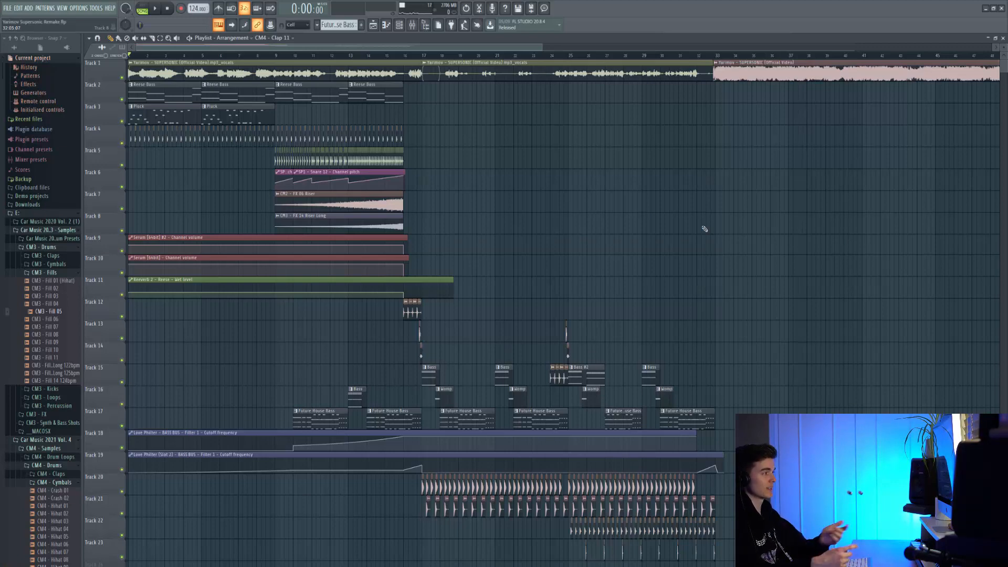
{"action": "key", "text": "space"}
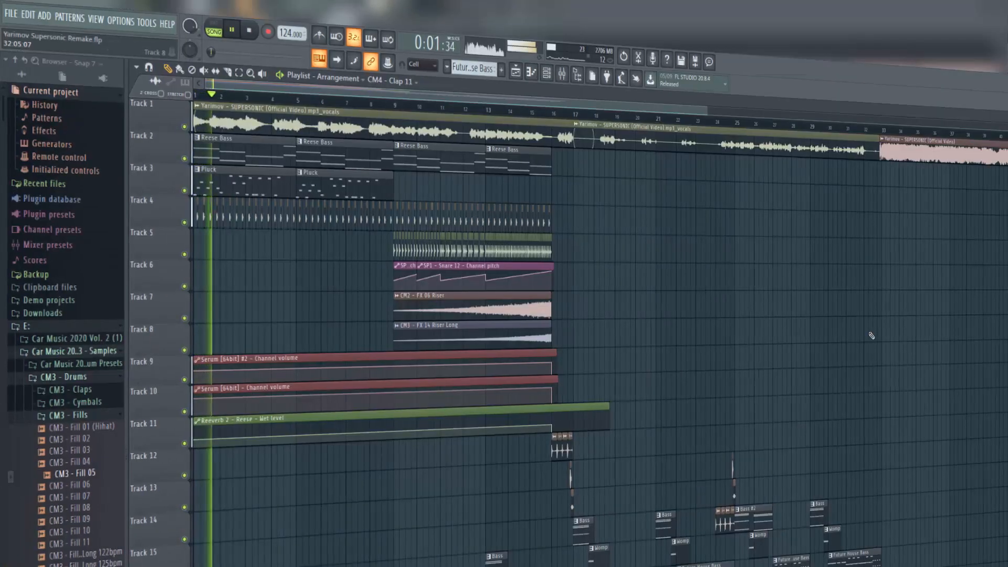